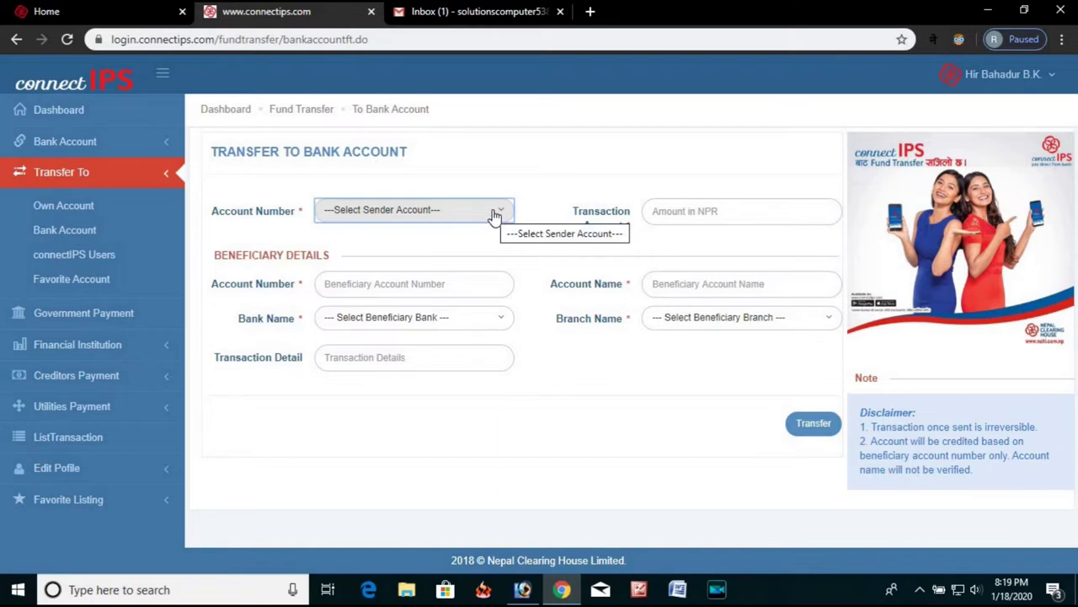
Choose the account holder's own bank account as the sender account for the transfer
left_click(494, 215)
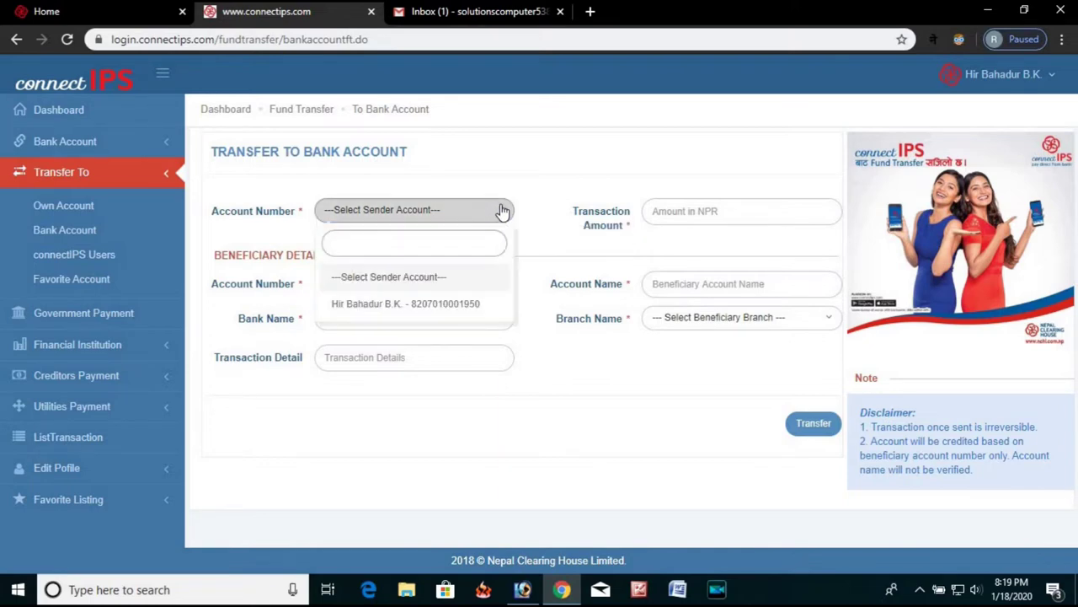
left_click(489, 208)
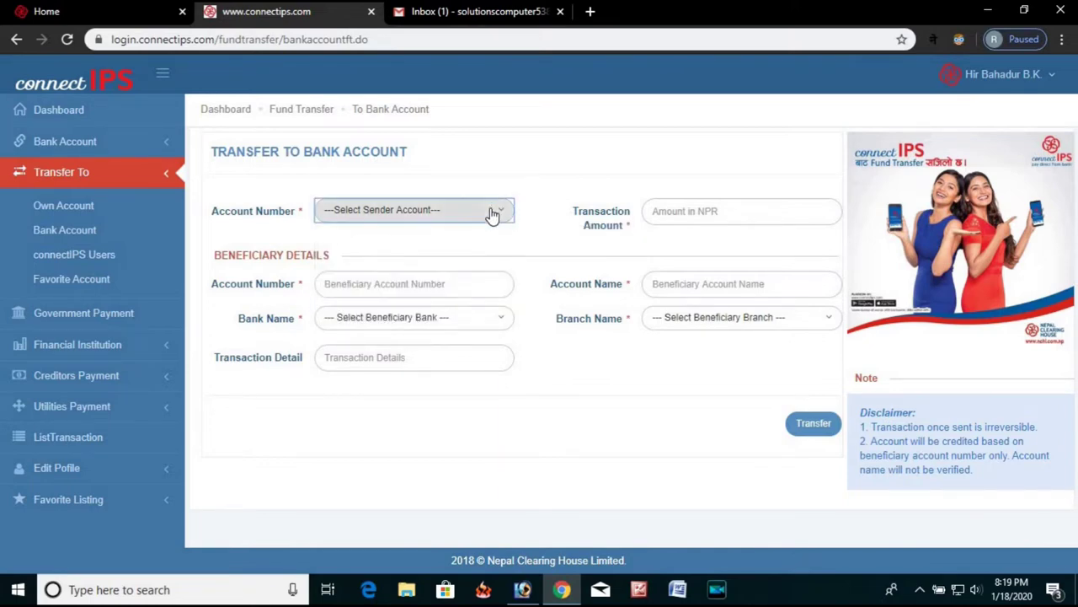
left_click(493, 216)
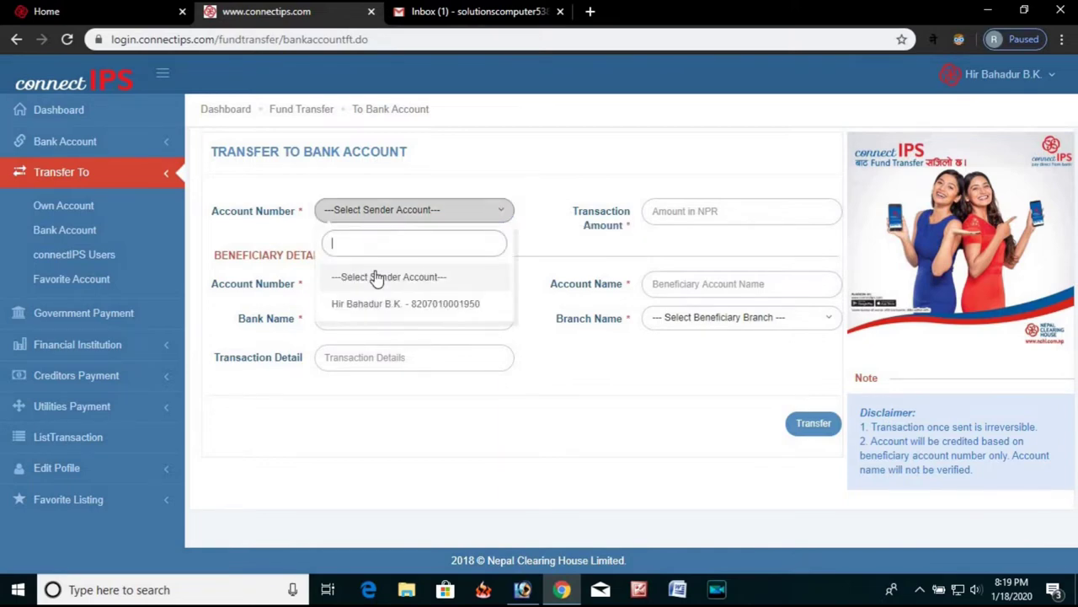
left_click(451, 305)
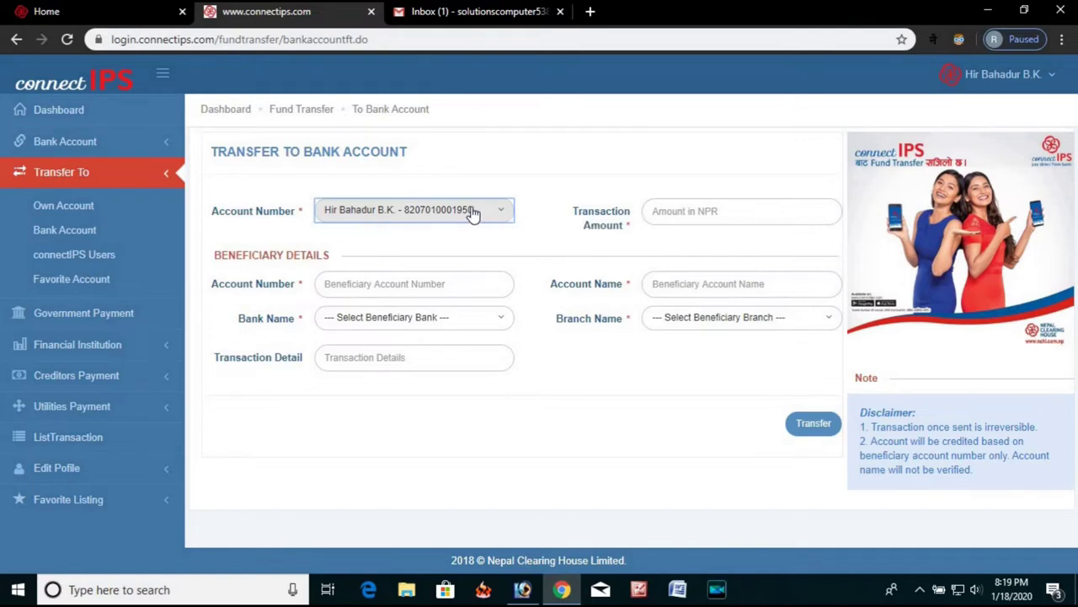
Enter a transaction amount of 7500 NPR for the bank account transfer
left_click(697, 211)
left_click(387, 282)
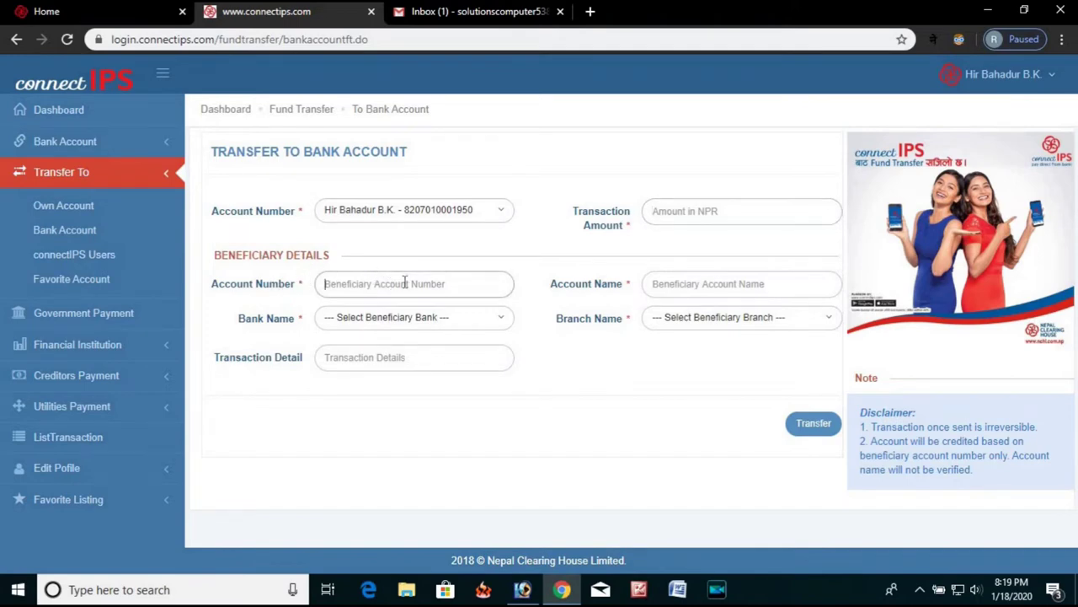
left_click(679, 211)
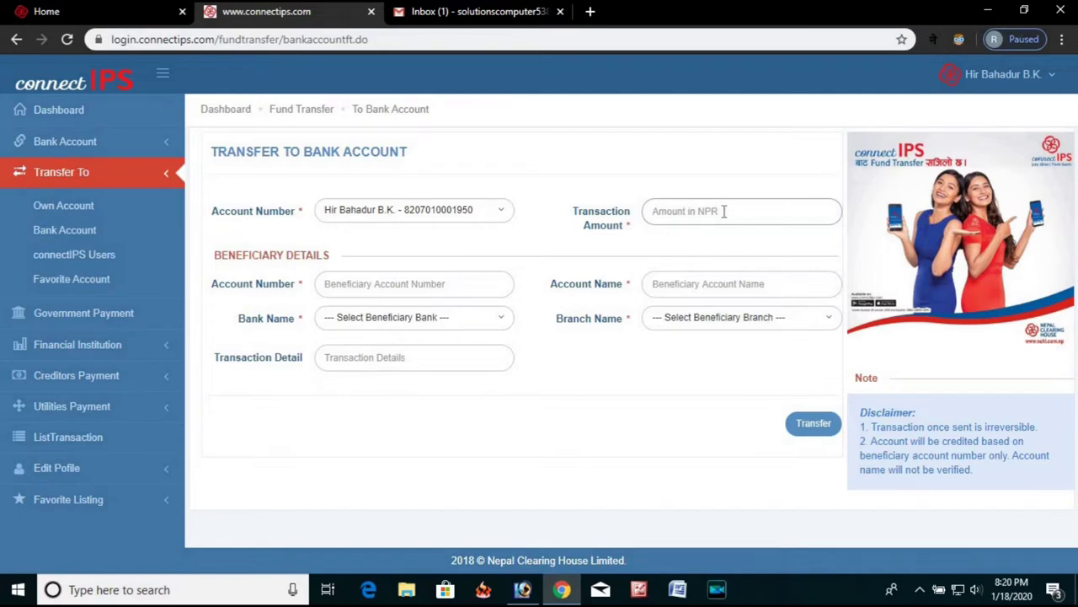
type("7500")
Copy the icon computers account number from the "Admin Account No." draft in Gmail into the beneficiary account number on connectIPS
left_click(393, 291)
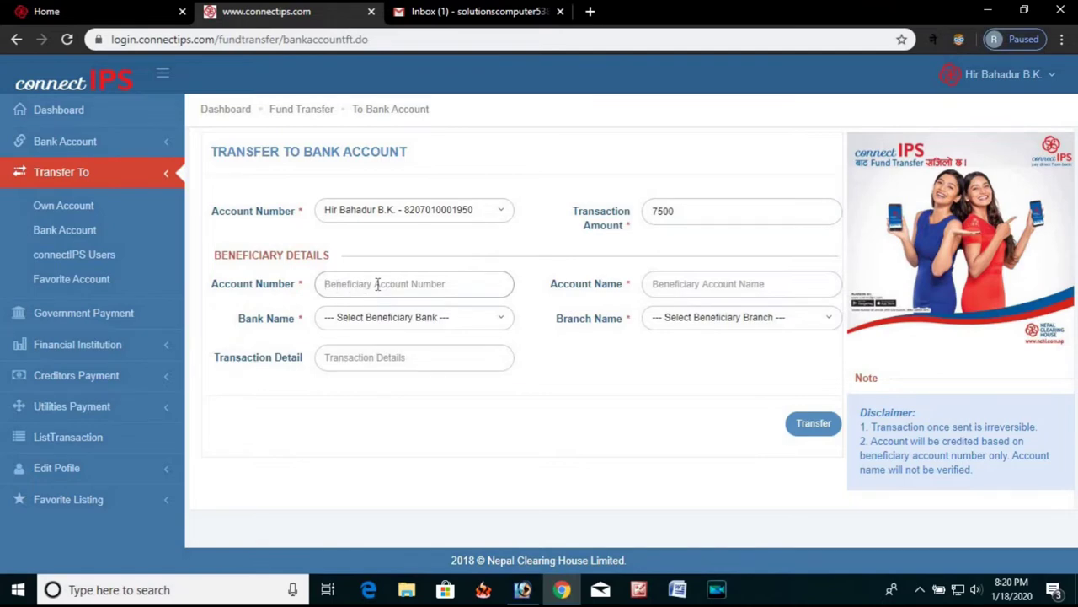
left_click(455, 15)
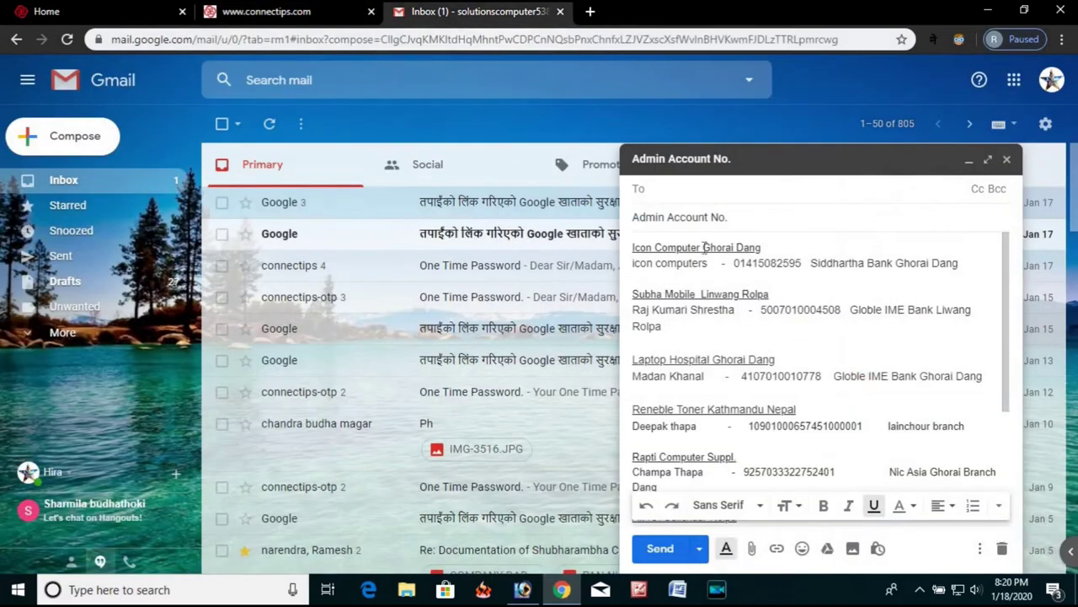
left_click_drag(734, 263, 797, 262)
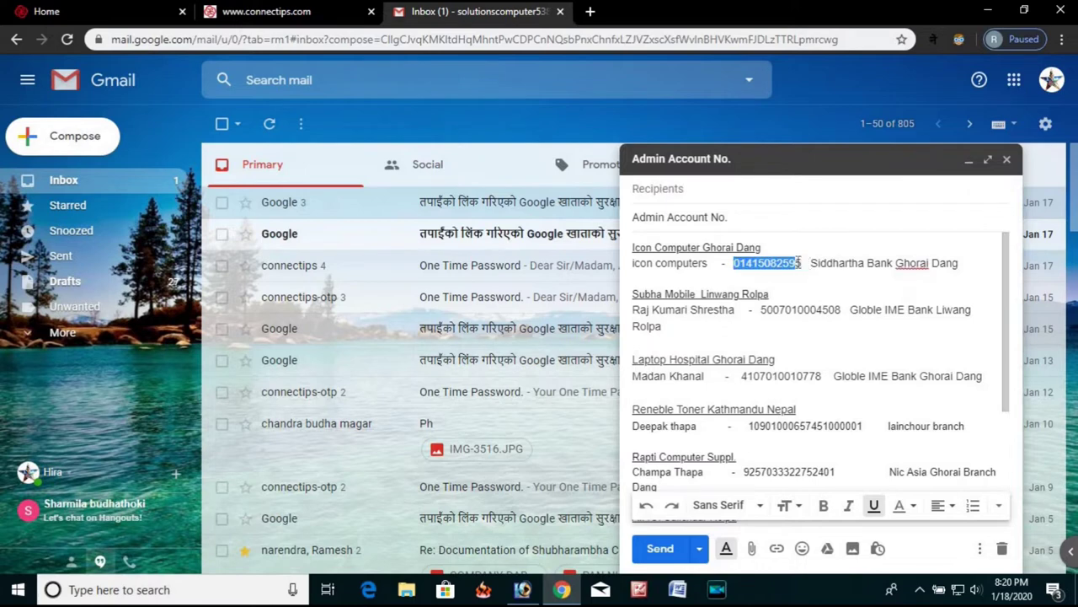
right_click(792, 262)
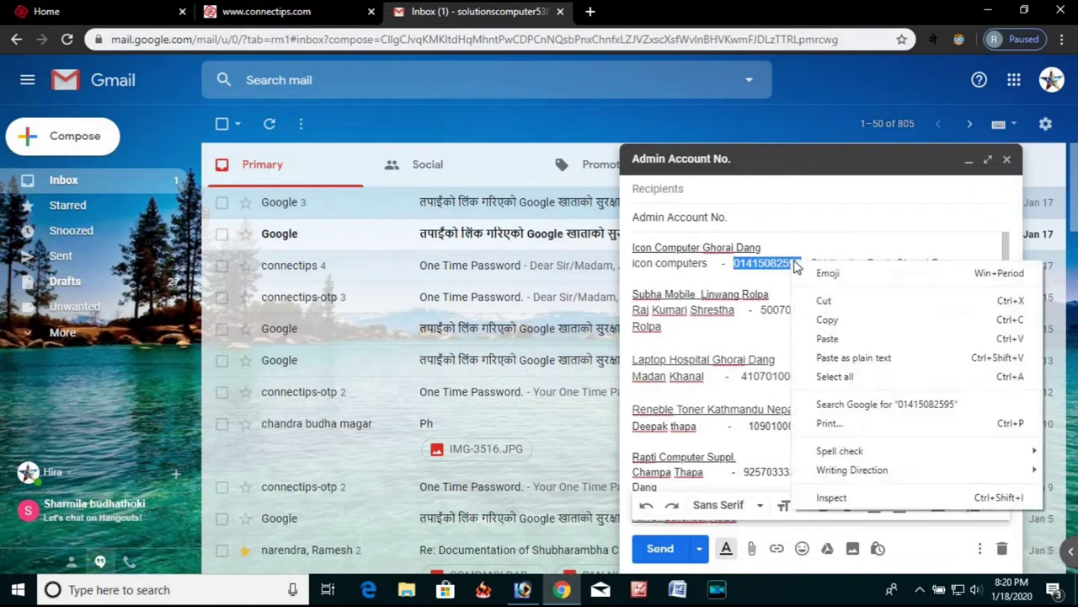
left_click(830, 320)
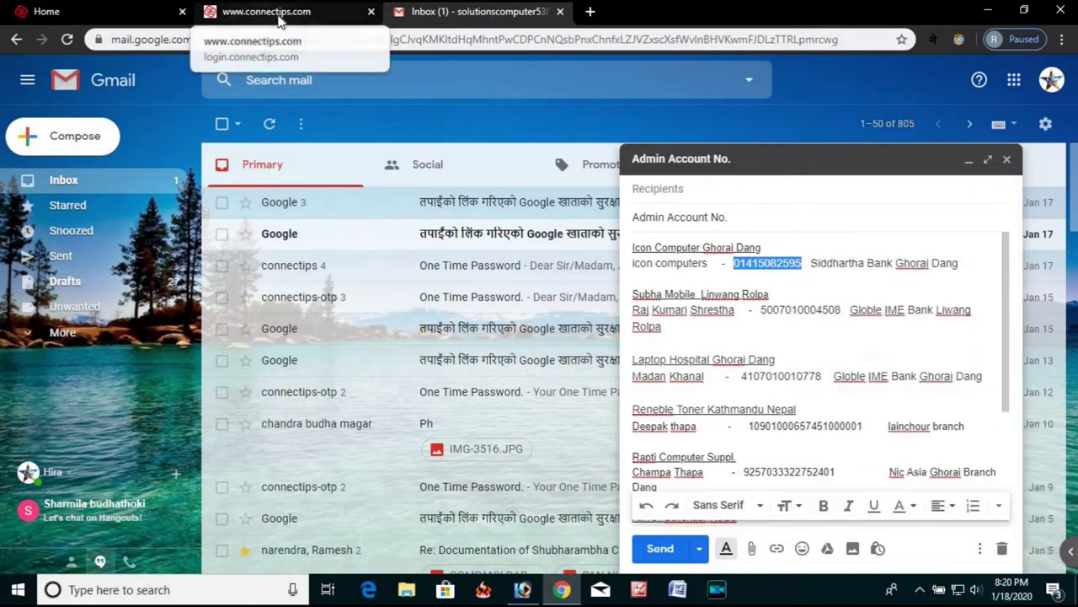
left_click(279, 20)
right_click(391, 284)
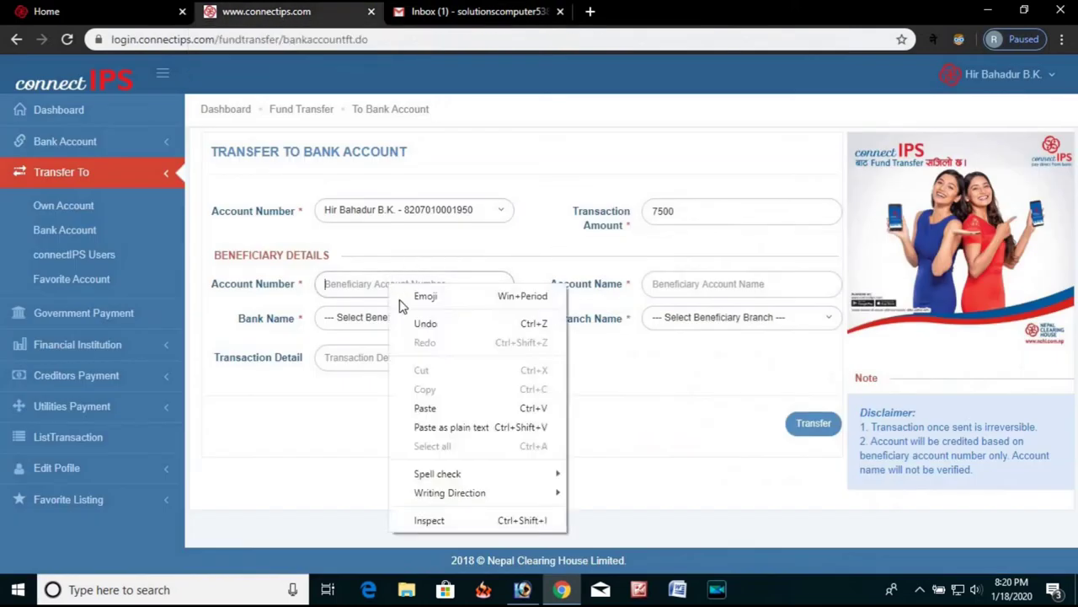
left_click(430, 408)
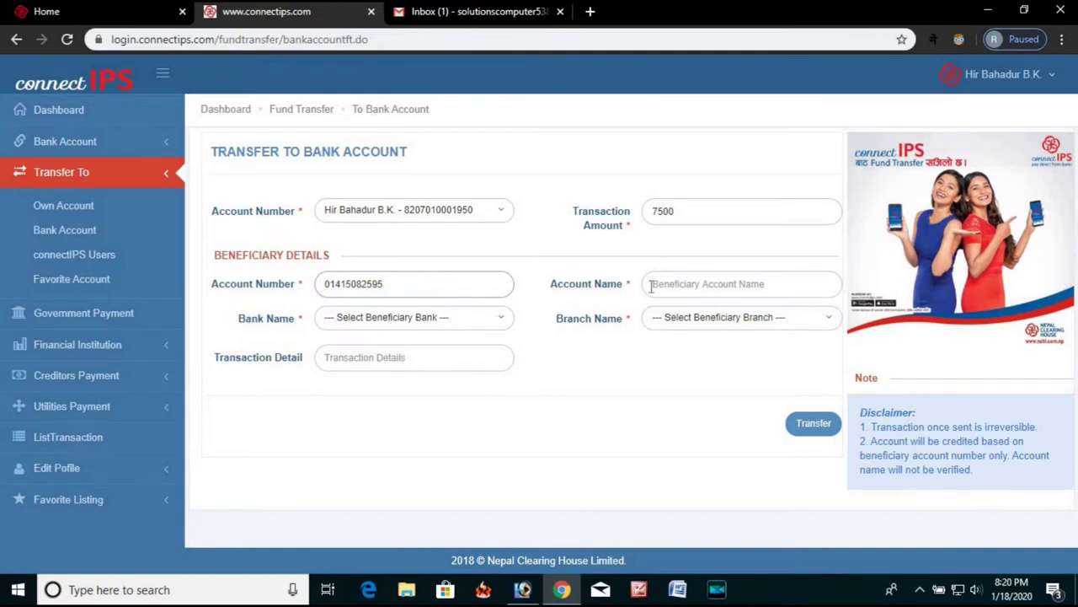
Copy the name "icon computers" from the Gmail draft and paste it as the beneficiary account name on connectIPS
left_click(472, 11)
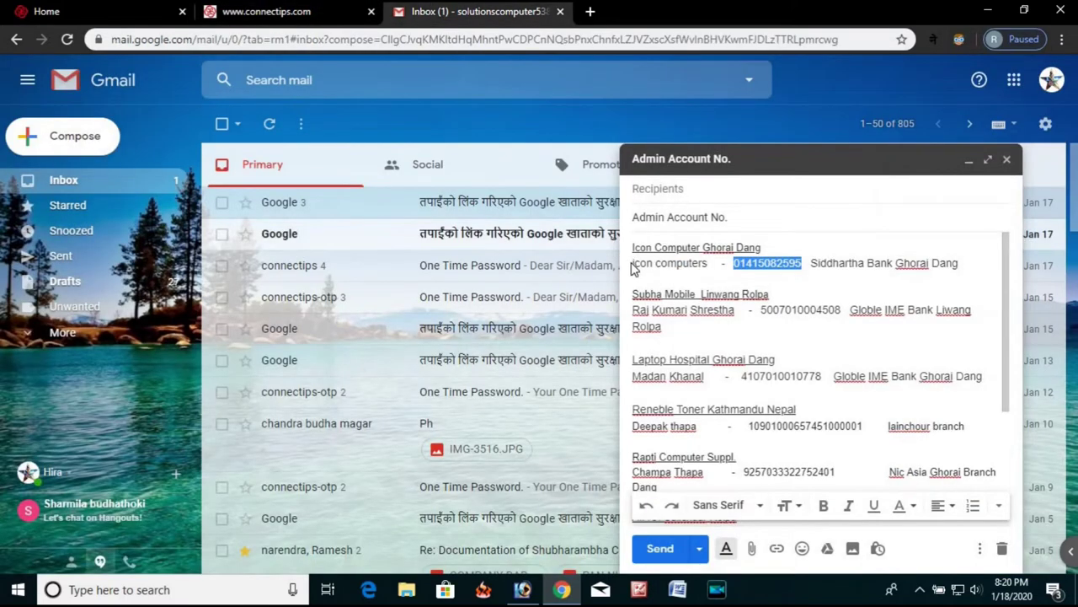
left_click_drag(634, 268, 656, 263)
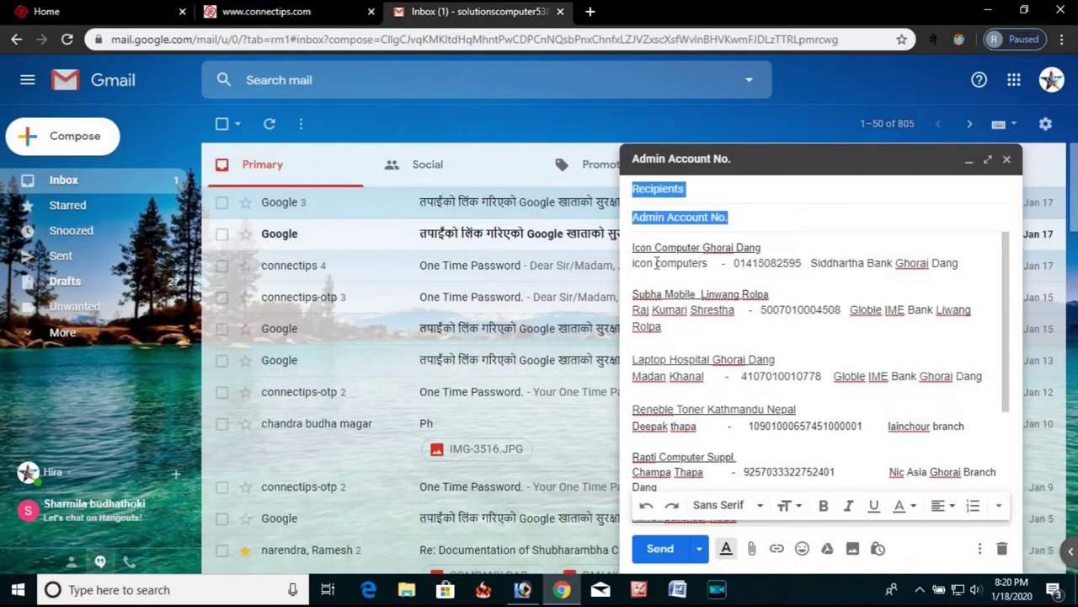
double_click(708, 265)
left_click(710, 265)
left_click_drag(710, 264, 633, 274)
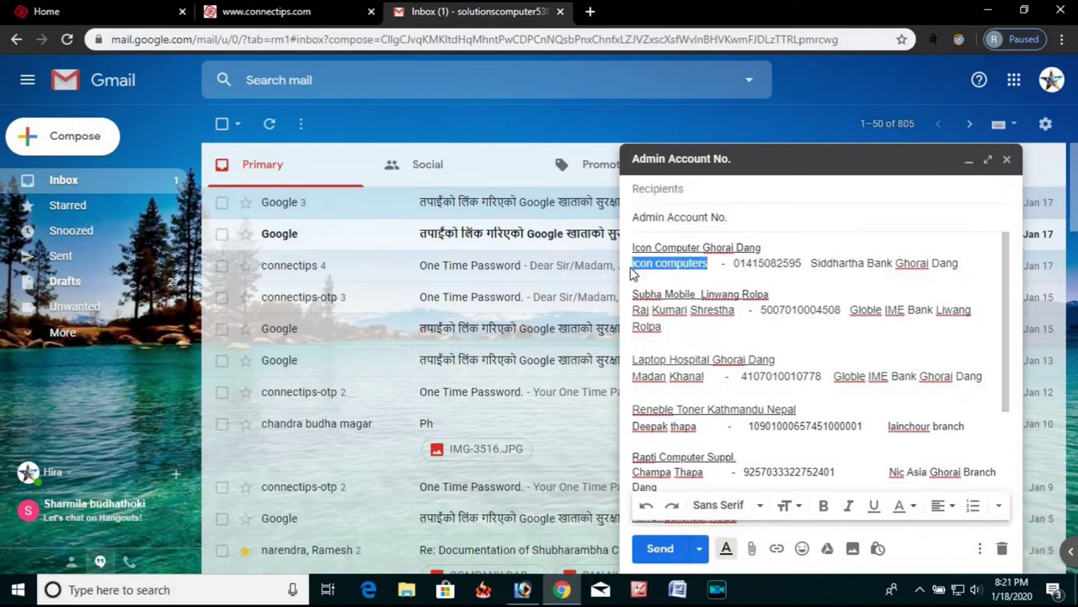
right_click(645, 264)
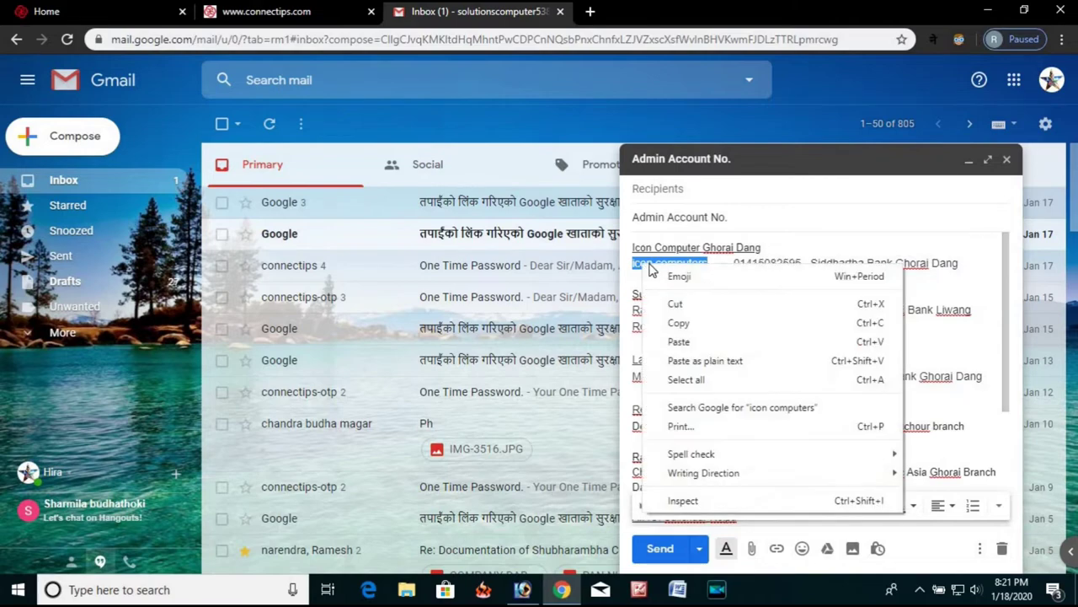
left_click(689, 319)
left_click(266, 11)
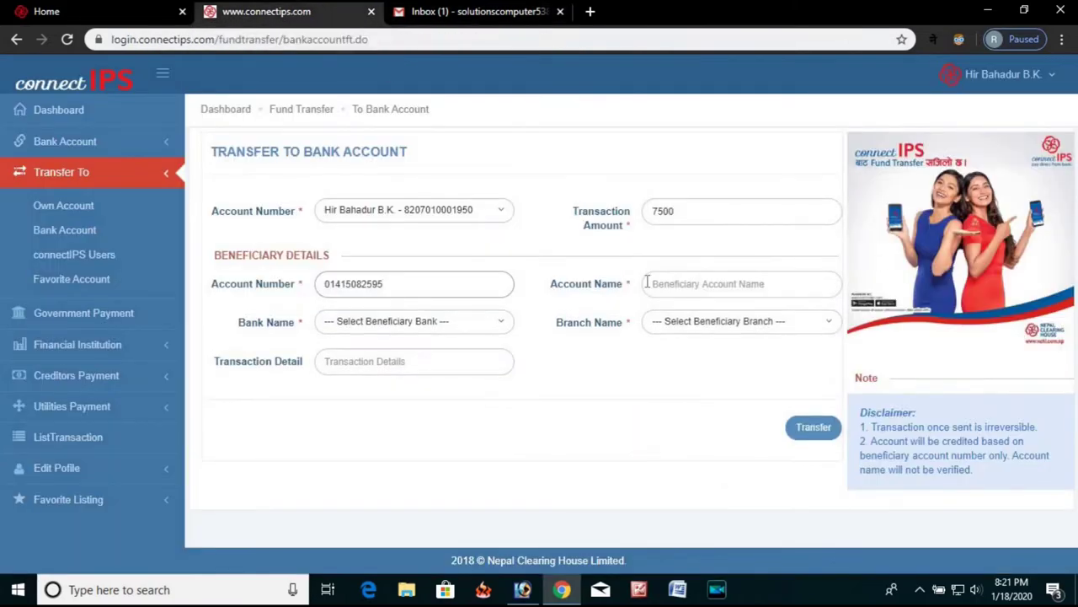
left_click(674, 285)
right_click(675, 288)
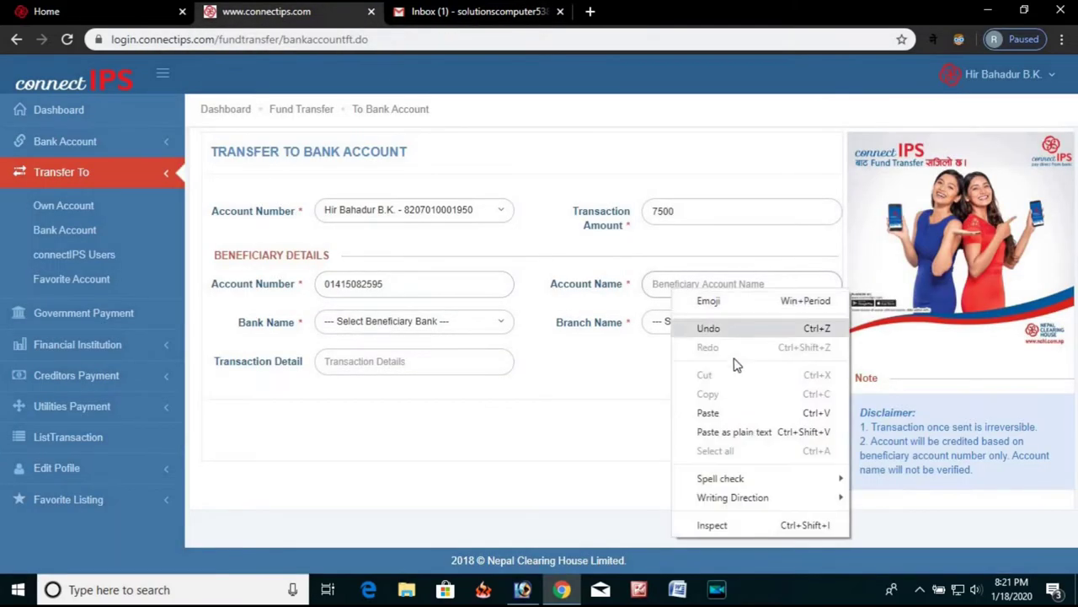
left_click(707, 413)
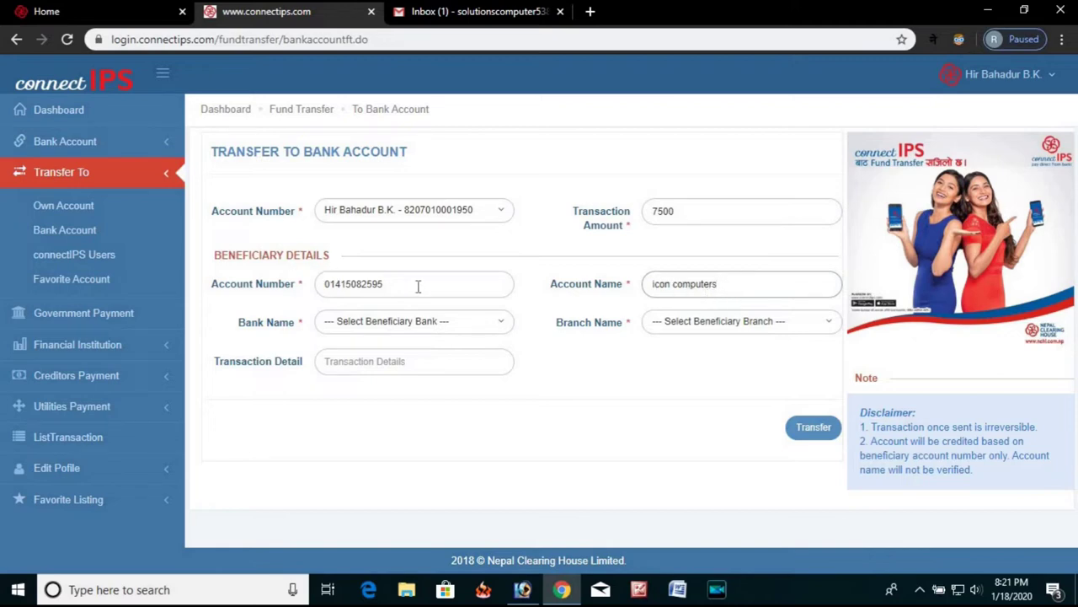
Search the beneficiary bank list for "si" and select Siddhartha Bank Limited
left_click(449, 288)
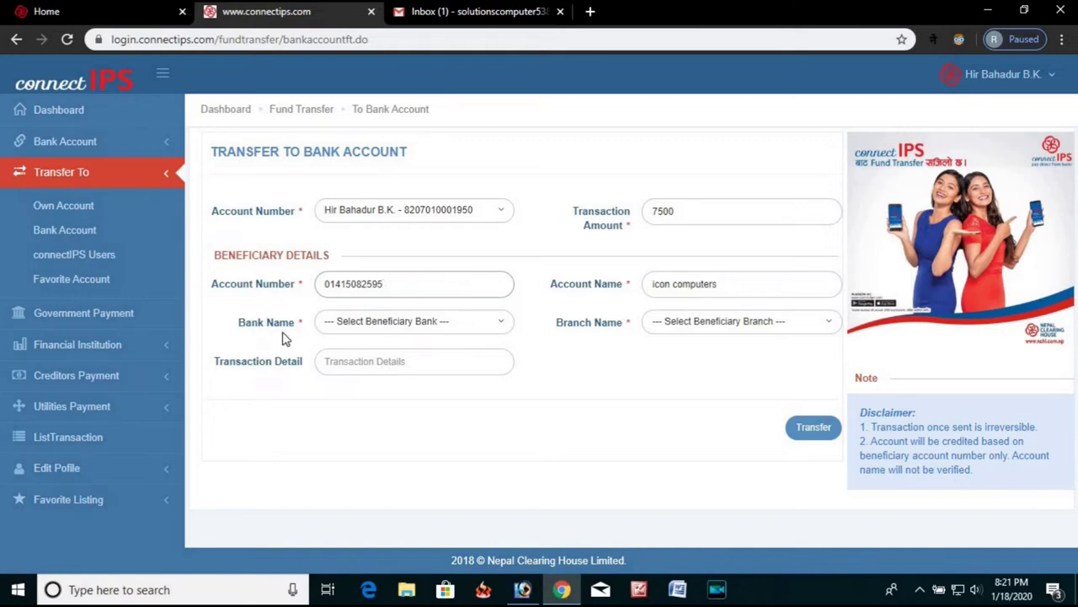
left_click(409, 329)
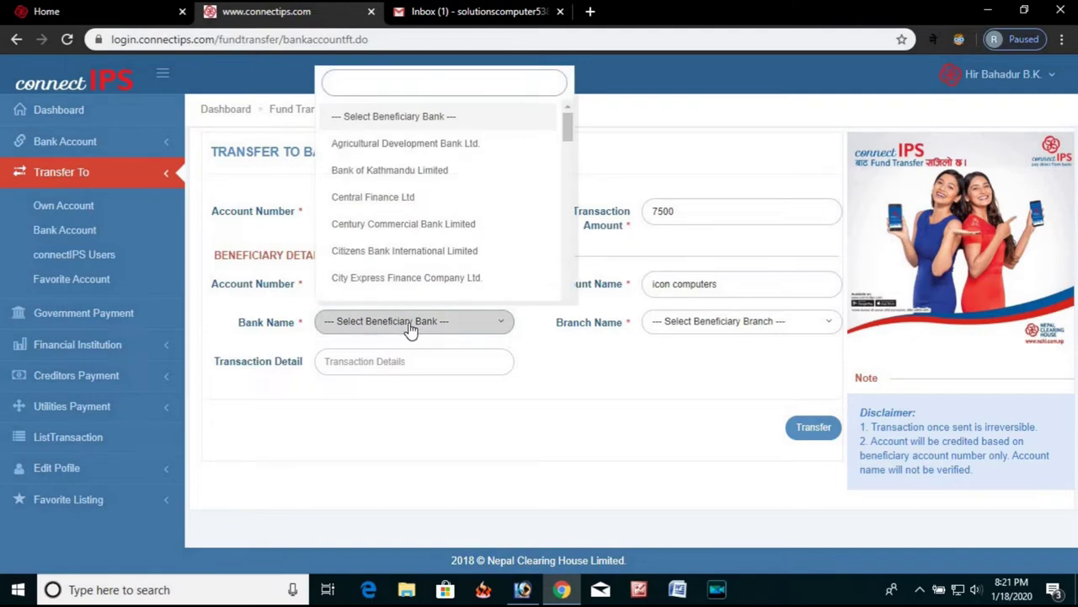
left_click(409, 329)
left_click(402, 331)
type("shi")
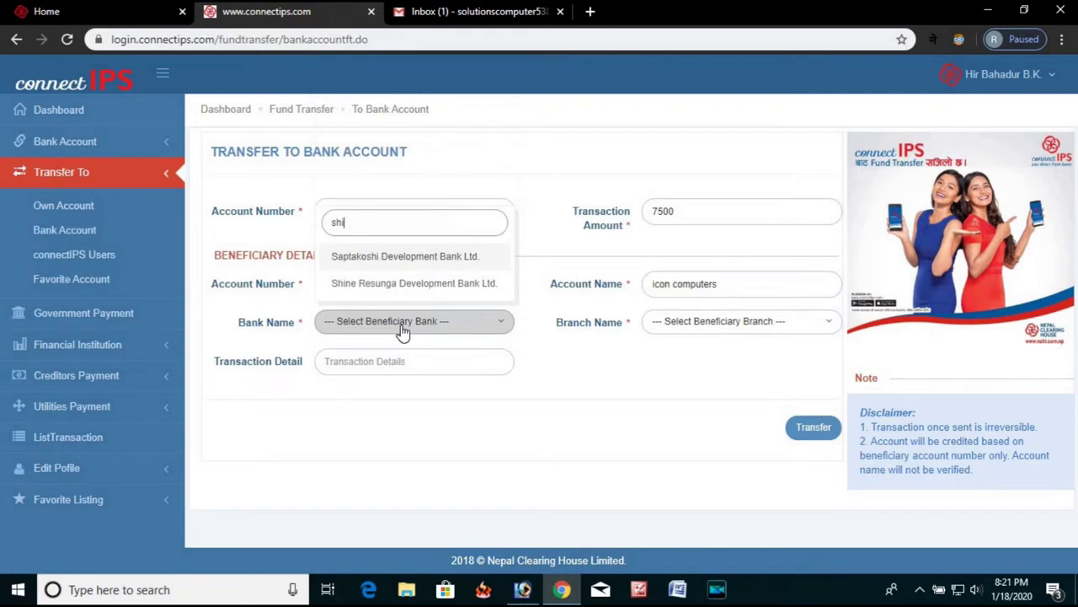
key("BackSpace")
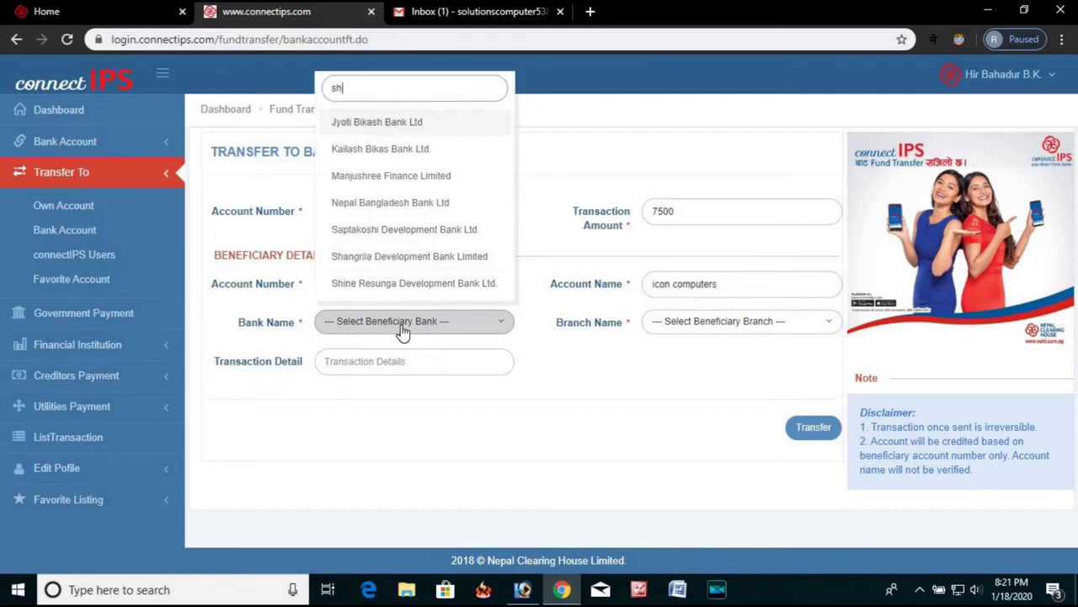
key("BackSpace")
type("i")
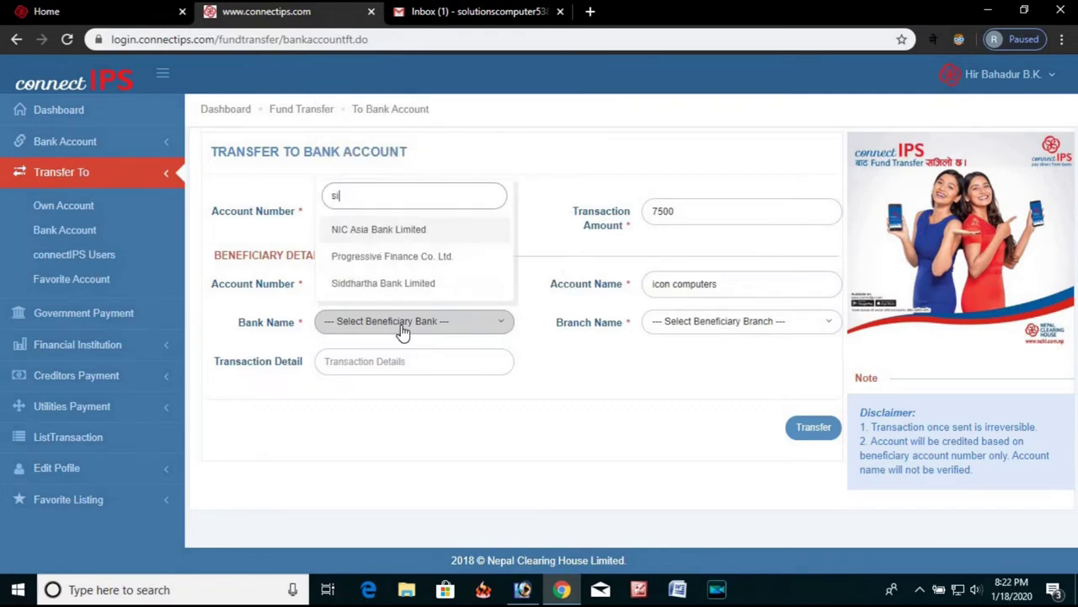
left_click(412, 287)
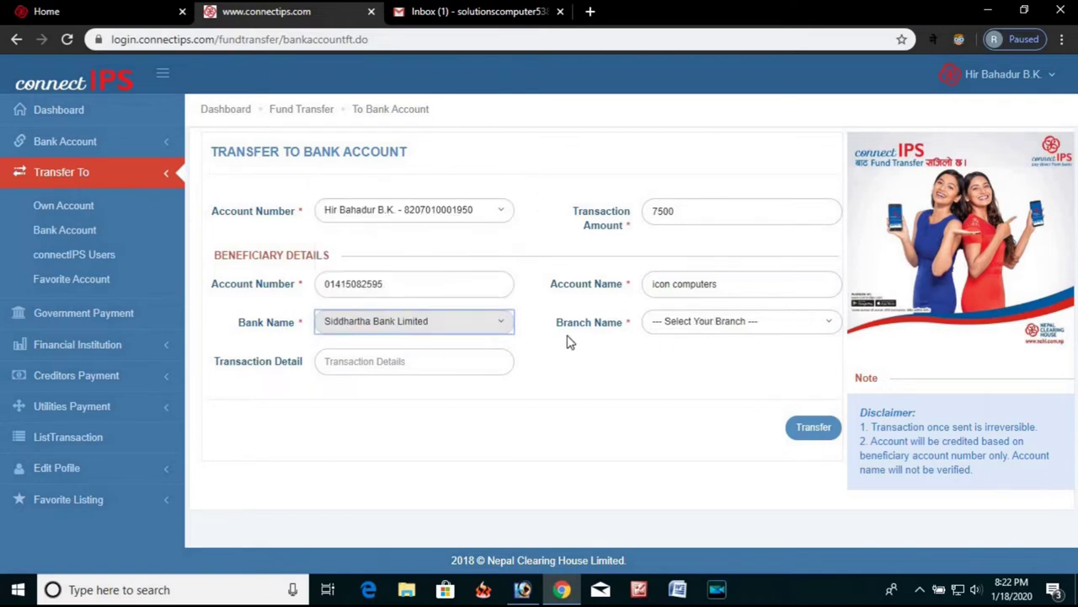
Find and select Ghorahi Branch as the beneficiary branch, and enter "Last time Bill" as the transaction detail
left_click(732, 328)
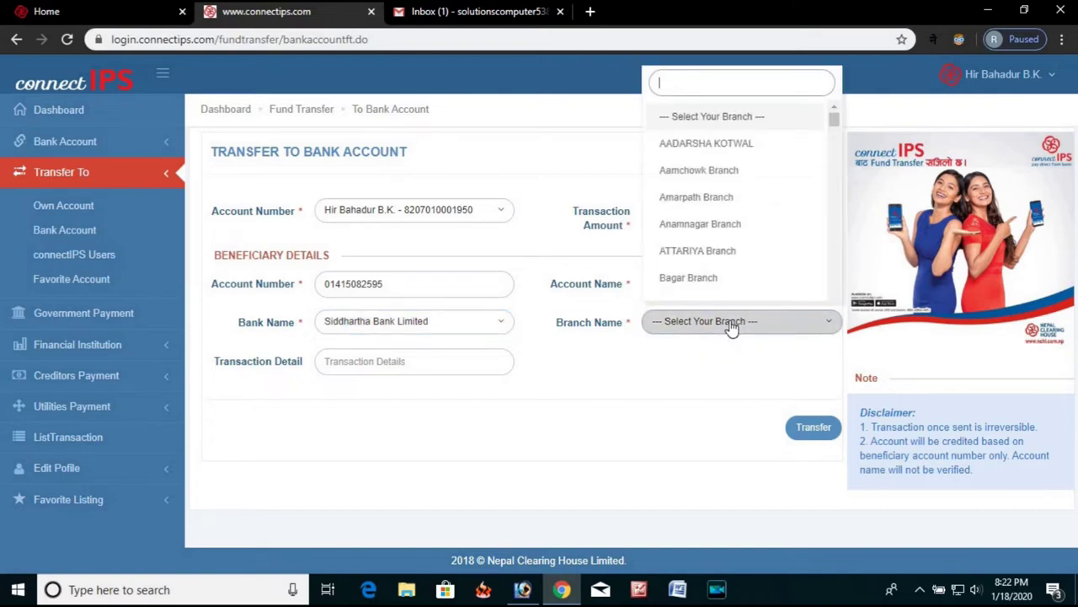
type("gho")
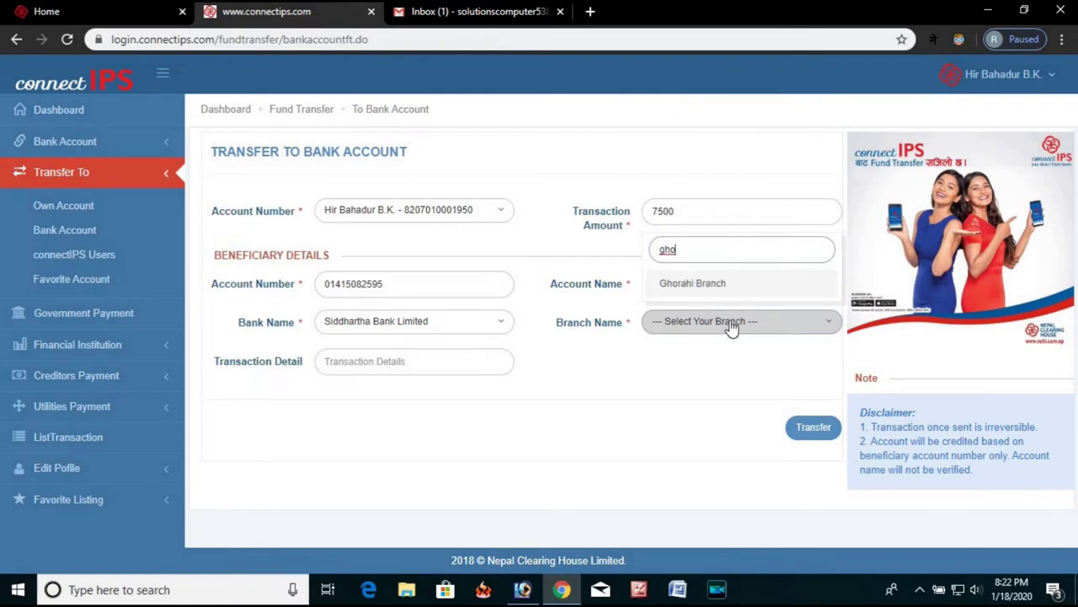
left_click(692, 286)
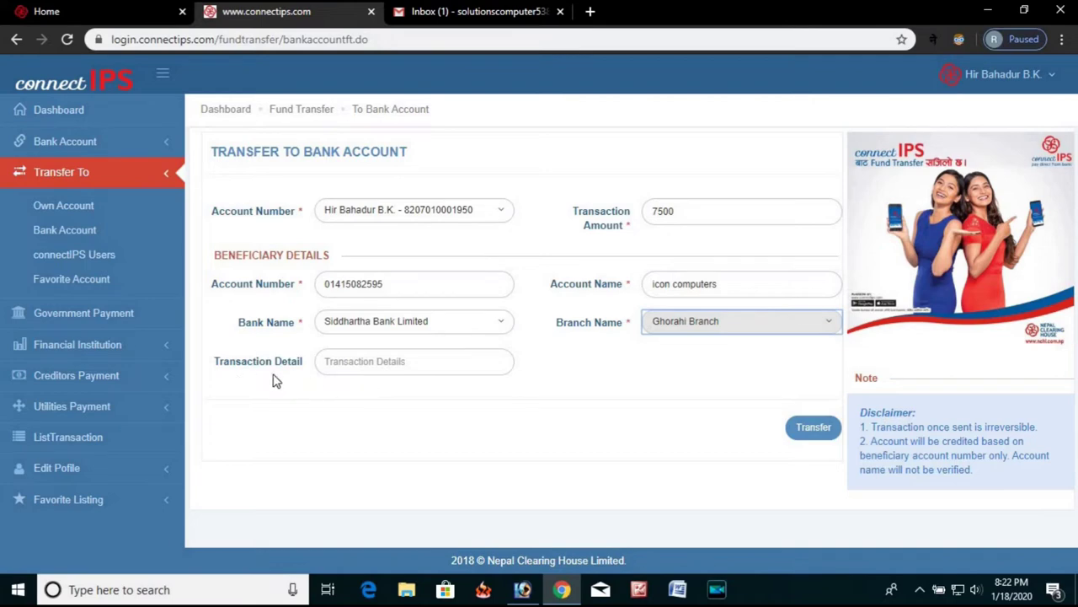
left_click(377, 362)
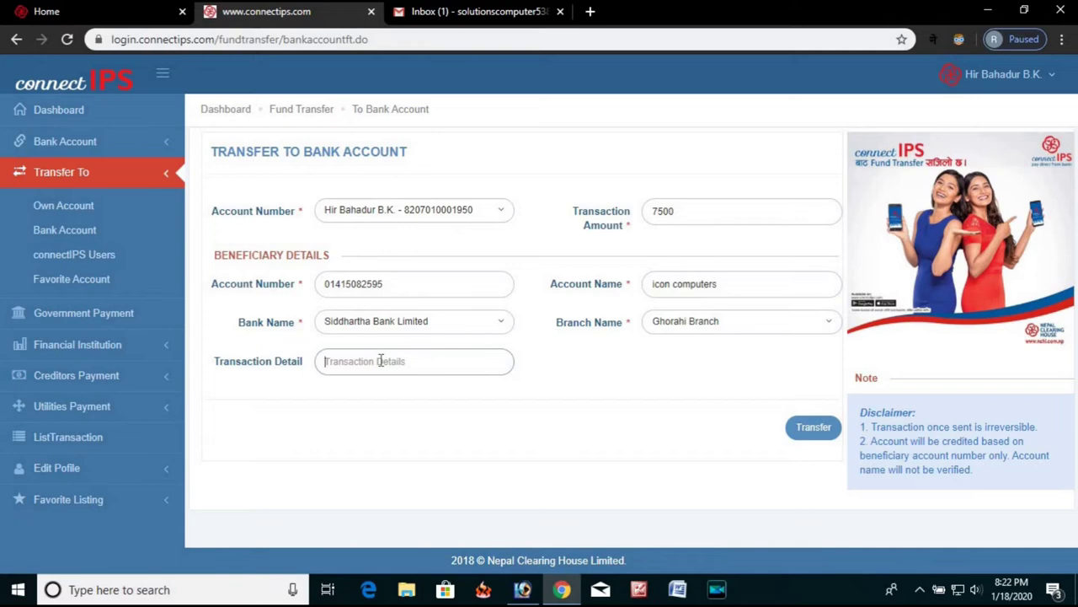
type("Last time Bill")
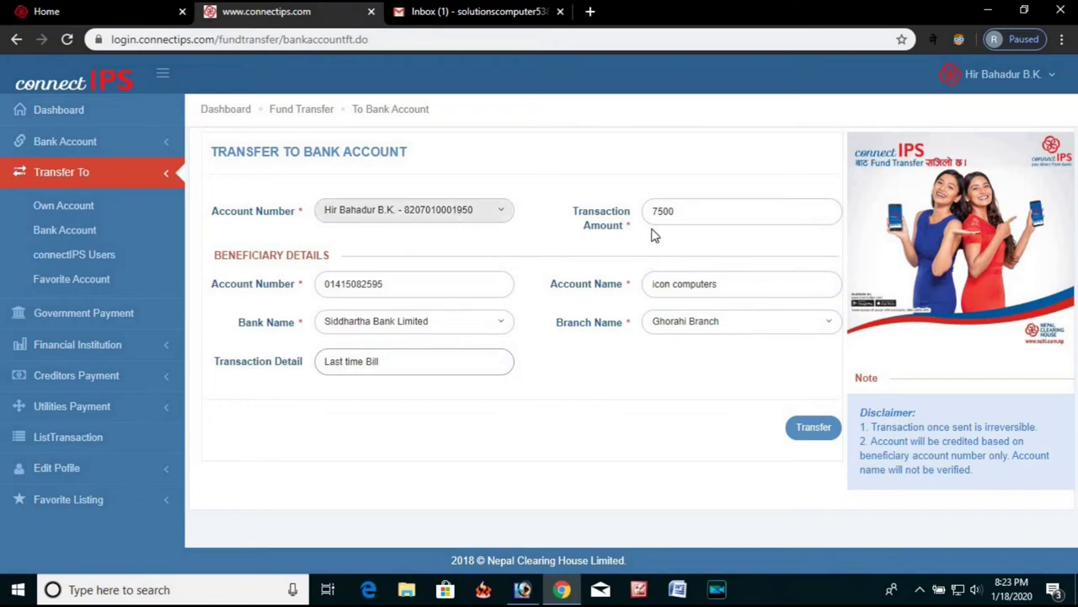
Recheck the amount, beneficiary and transaction detail entries, and submit the transfer to reach its confirmation page
left_click(702, 221)
left_click(425, 284)
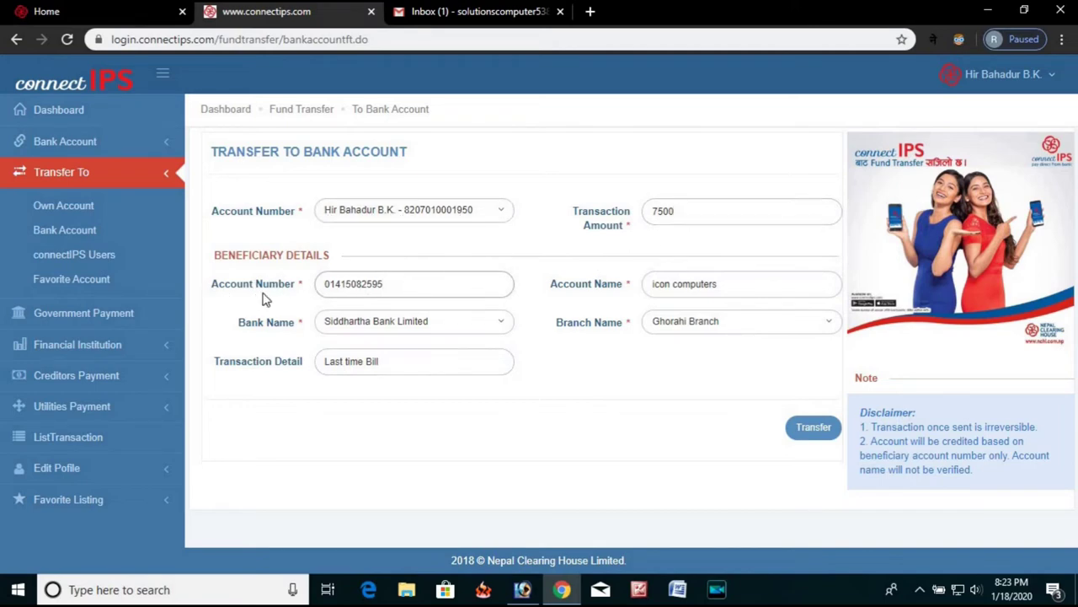
left_click(738, 283)
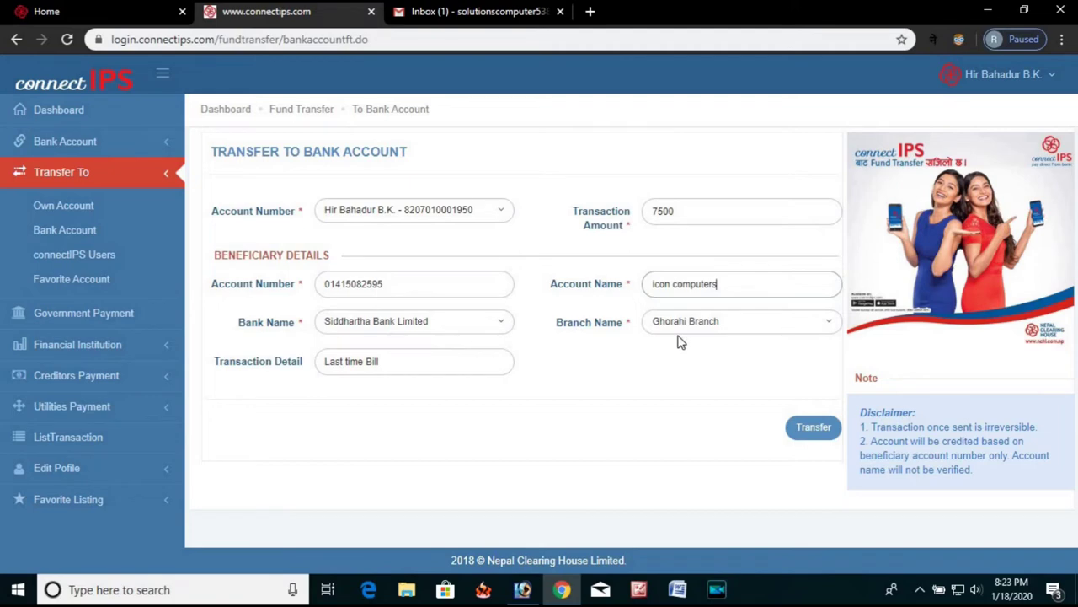
left_click(399, 362)
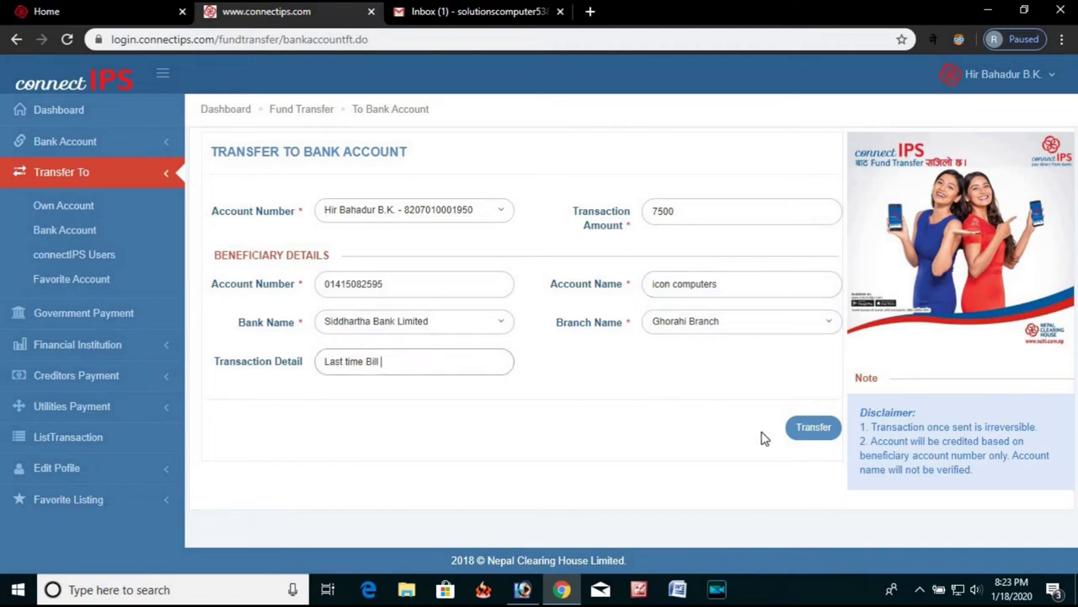
left_click(808, 429)
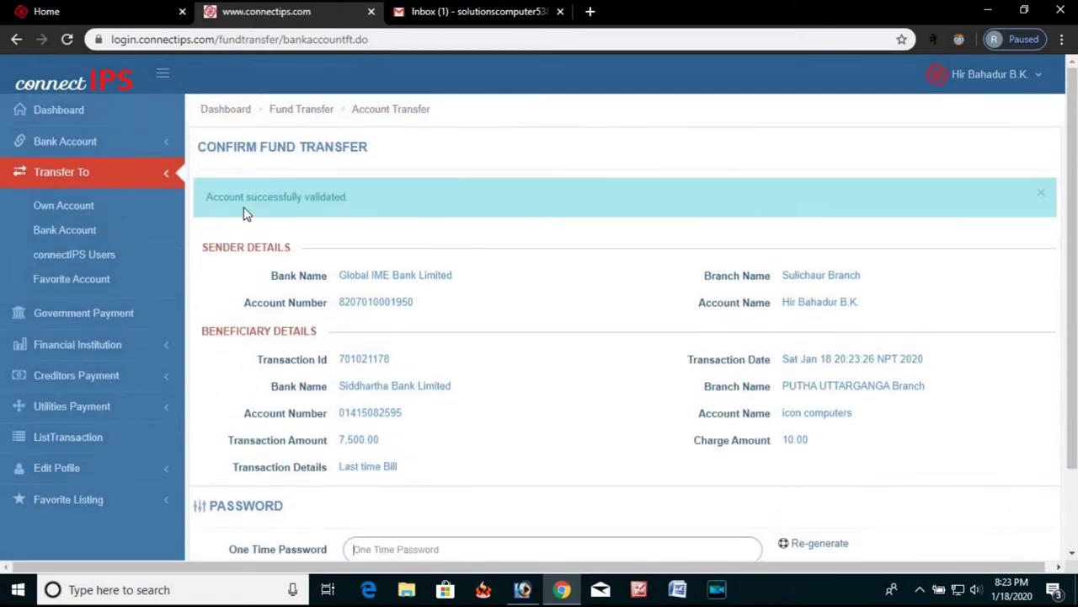
Review the fund transfer confirmation, paste the one-time password, and submit it to complete the transfer
scroll(412, 236, "down", 2)
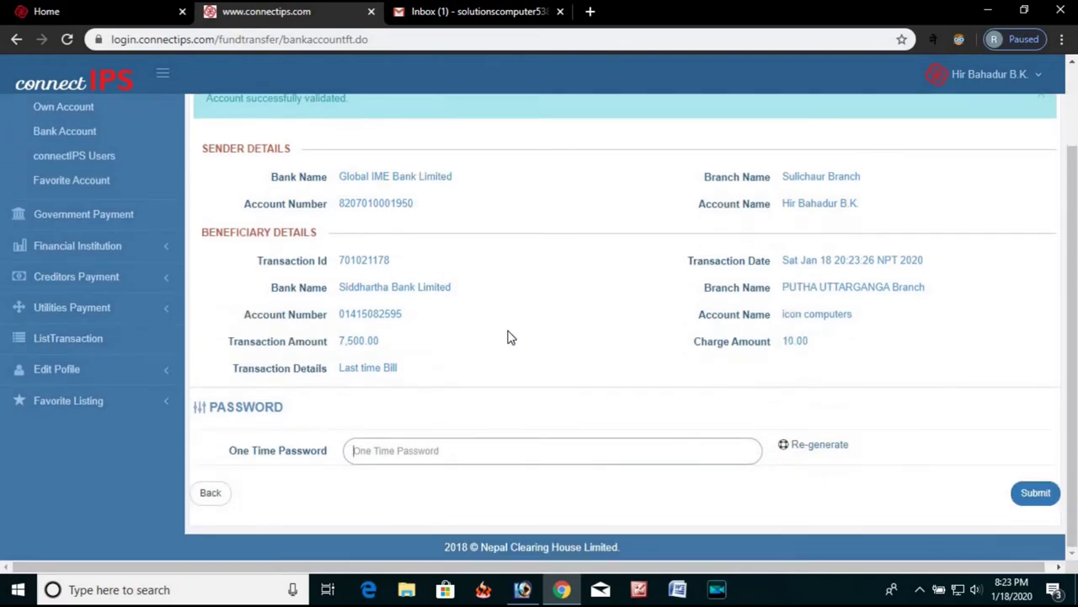
left_click(412, 450)
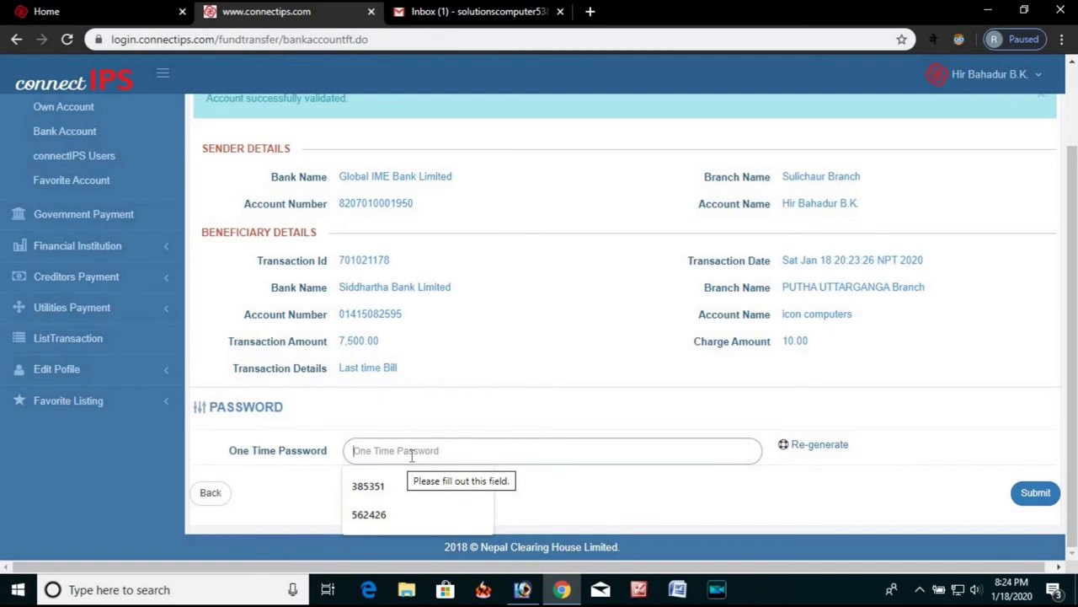
key("ctrl+v")
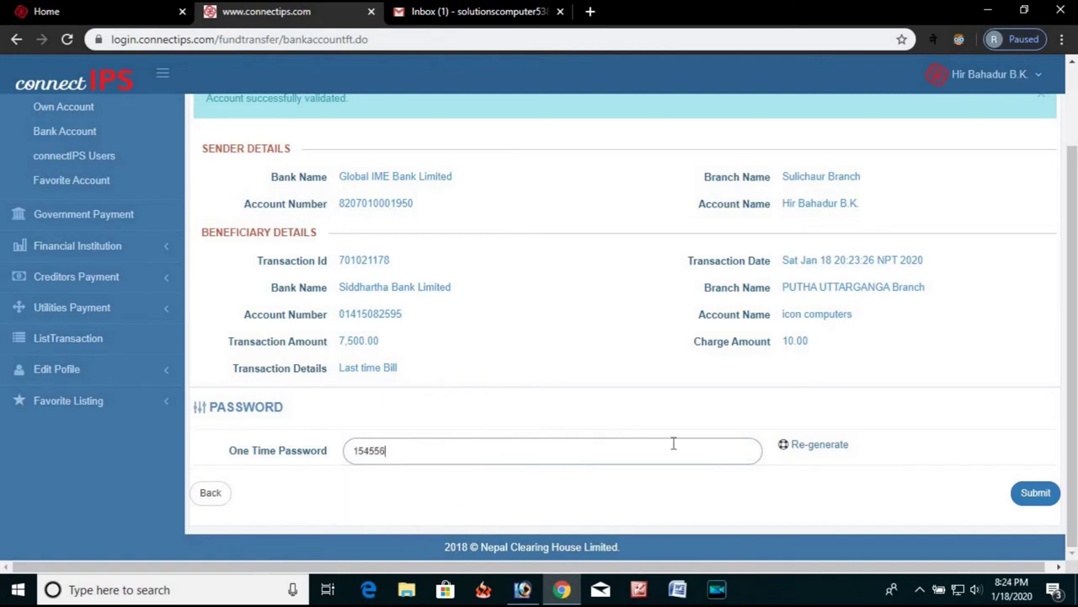
left_click(1037, 497)
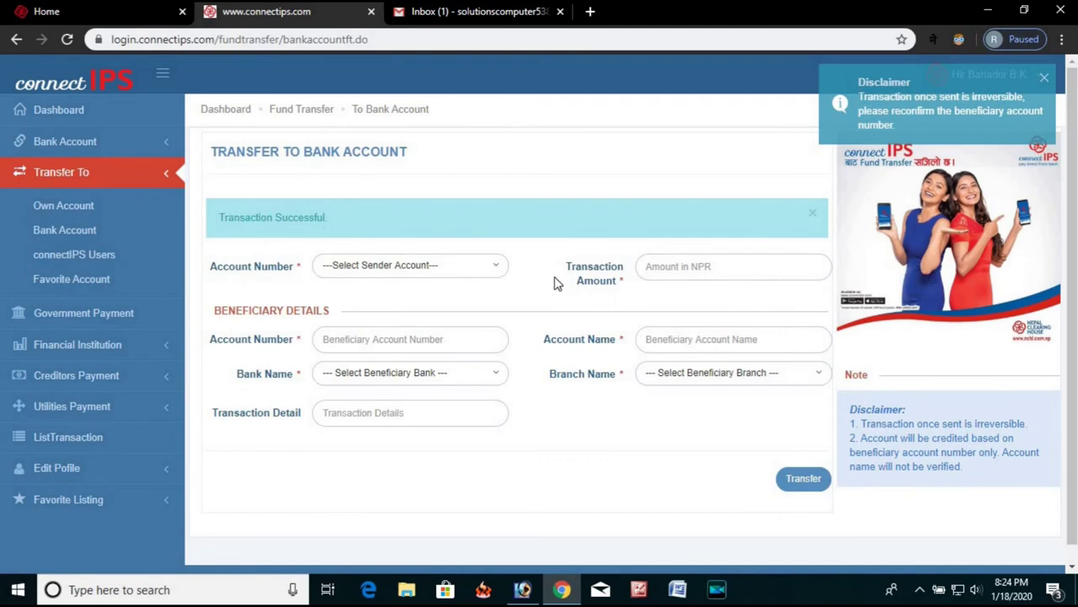
Return to the dashboard and open the details of the latest icon computers transaction to review its status, sender and beneficiary information
left_click(50, 109)
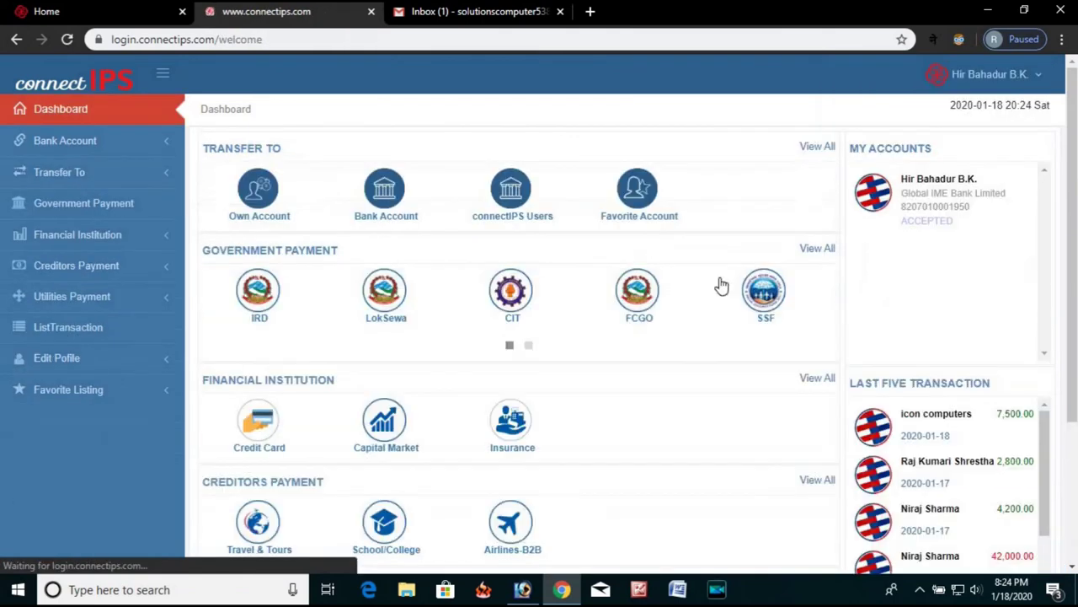
mouse_move(922, 436)
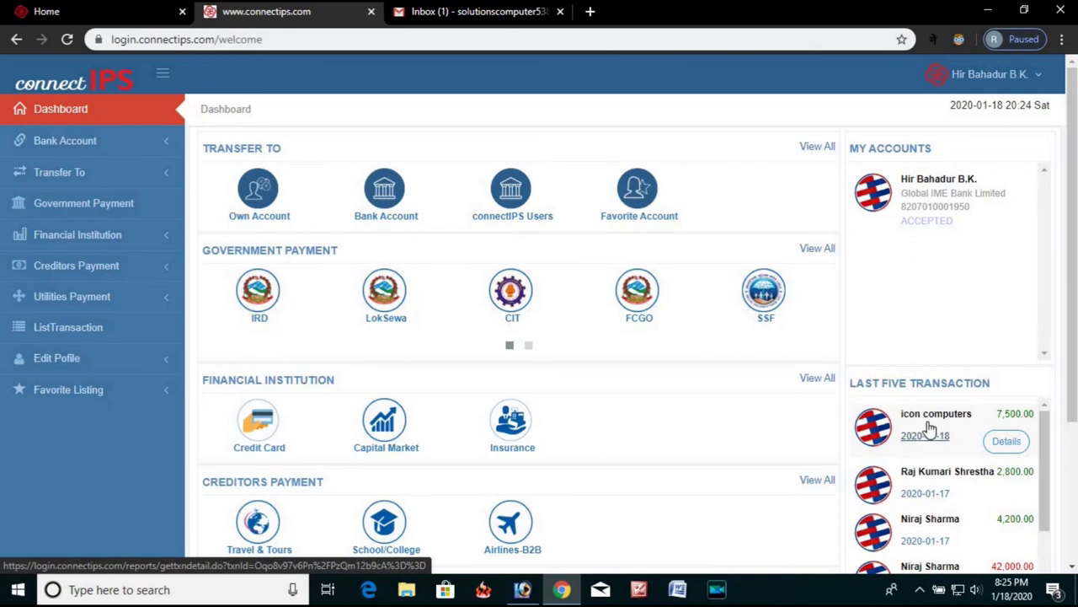
left_click(1004, 442)
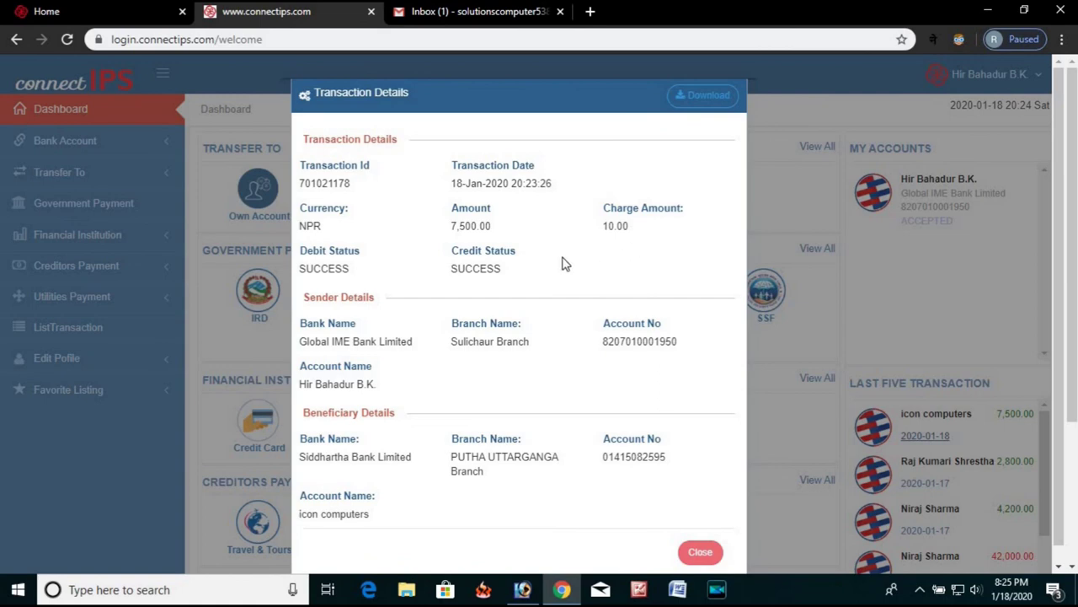
scroll(569, 286, "down", 1)
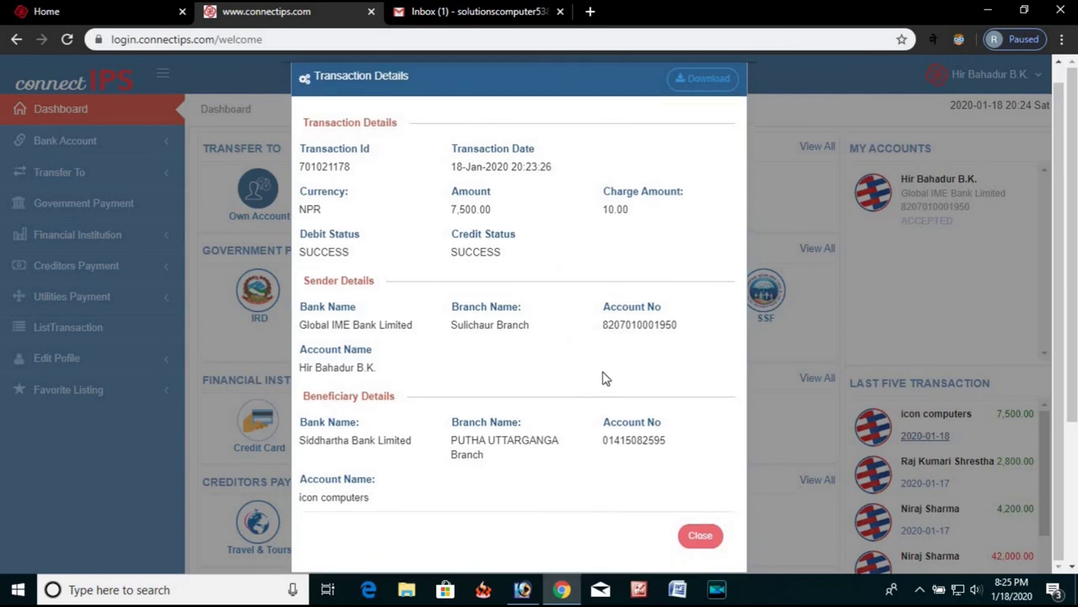